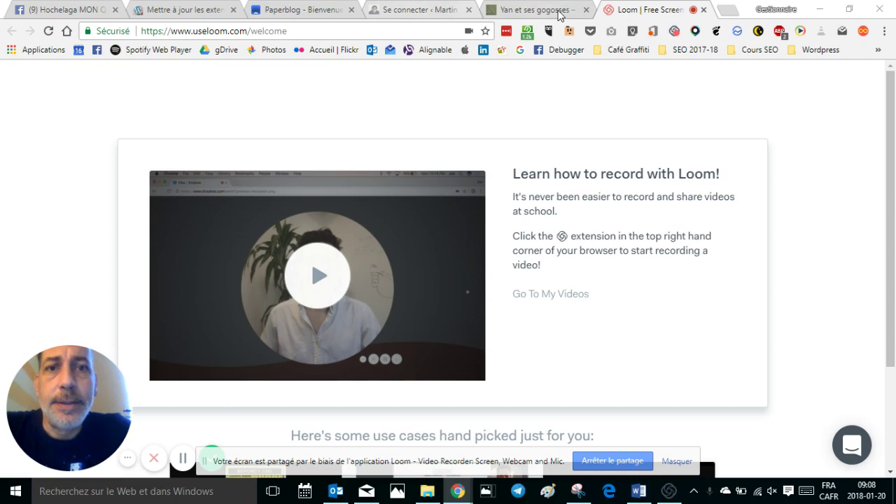
Examine the sidebar sections on the "Yan et ses gogosses" home page for duplicates and placeholder content
{"action": "left_click", "coordinate": [559, 11]}
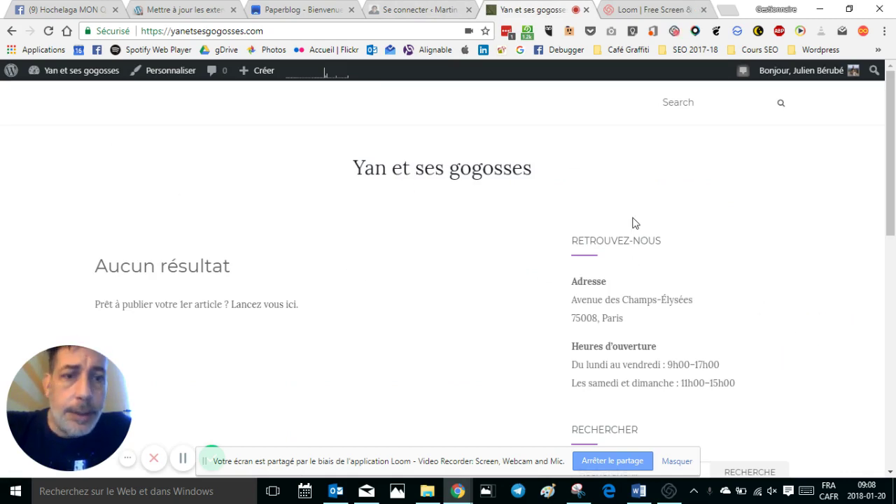
{"action": "scroll", "coordinate": [573, 260], "scroll_direction": "down", "scroll_amount": 1}
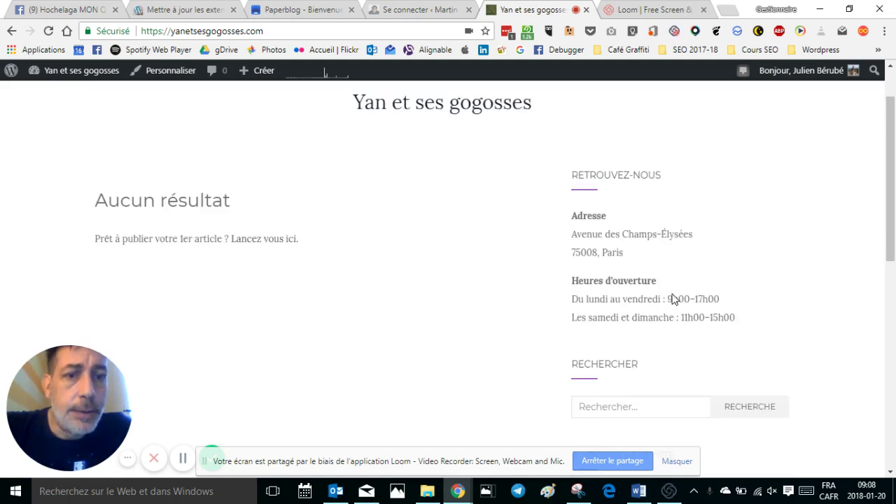
{"action": "scroll", "coordinate": [662, 326], "scroll_direction": "down", "scroll_amount": 2}
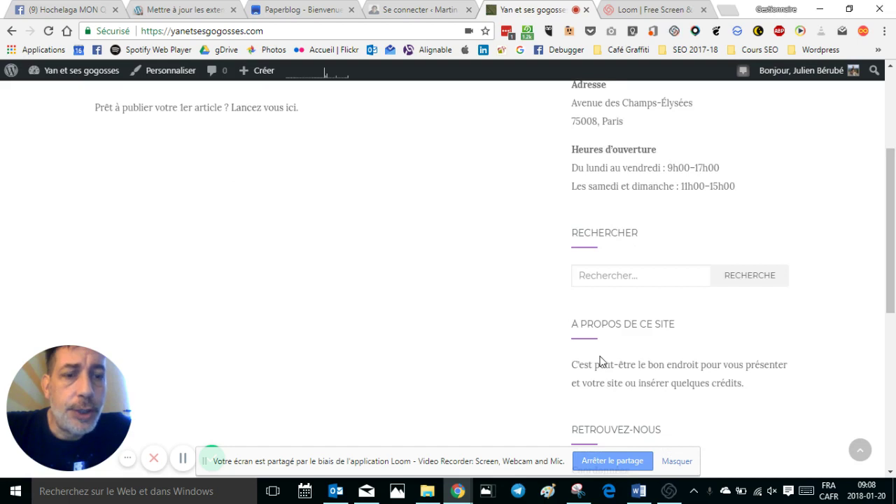
{"action": "scroll", "coordinate": [687, 357], "scroll_direction": "down", "scroll_amount": 5}
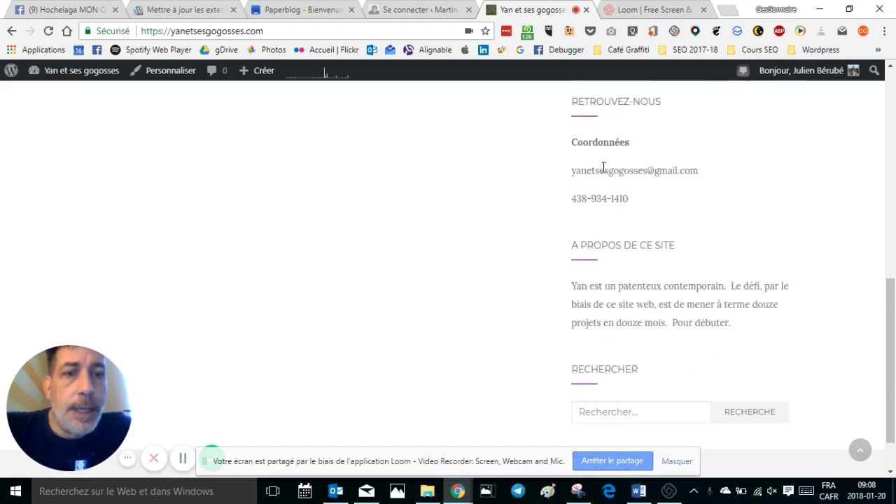
{"action": "scroll", "coordinate": [651, 302], "scroll_direction": "down", "scroll_amount": 1}
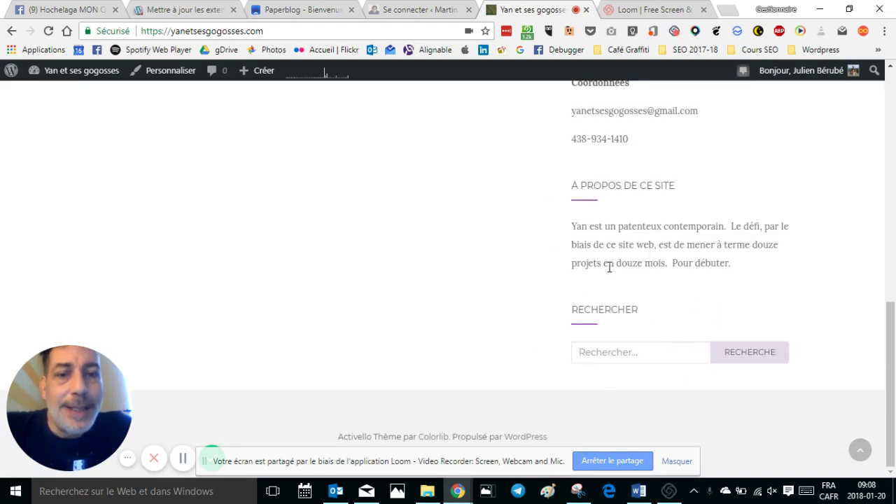
{"action": "scroll", "coordinate": [677, 311], "scroll_direction": "up", "scroll_amount": 10}
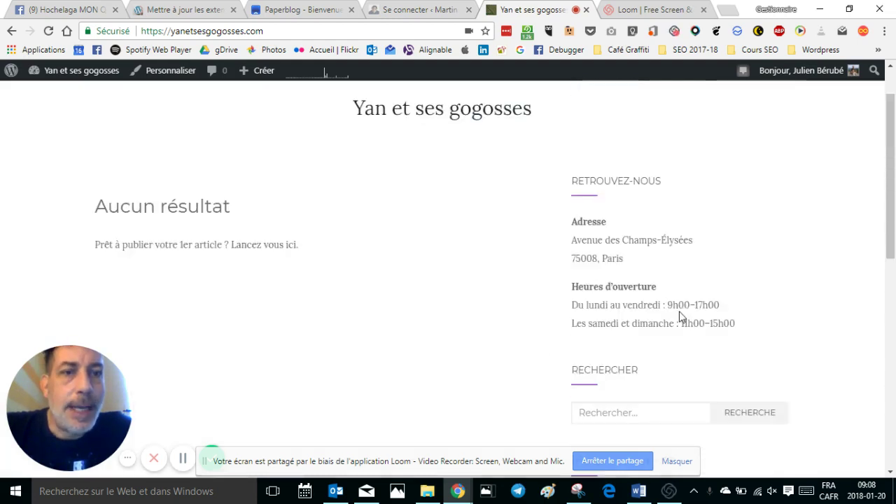
Go to the site's WordPress dashboard, hide the screen-sharing notice and show the Widgets management page
{"action": "mouse_move", "coordinate": [74, 78]}
{"action": "left_click", "coordinate": [61, 96]}
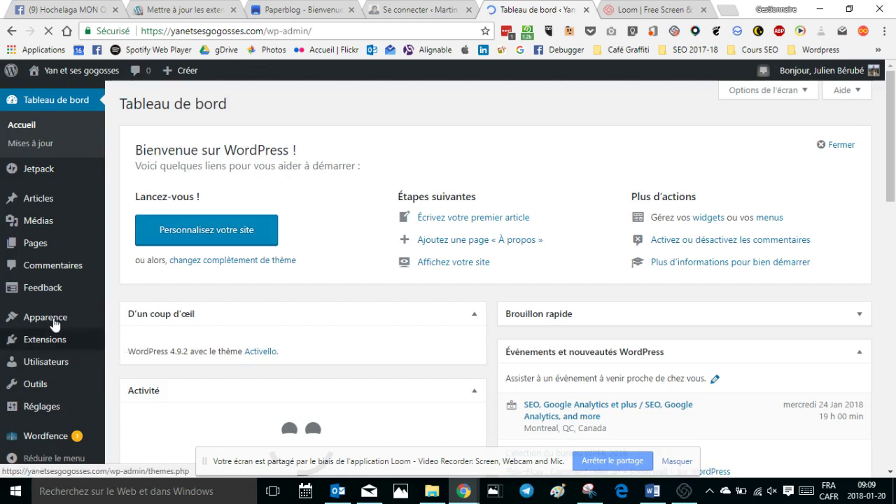
{"action": "mouse_move", "coordinate": [52, 321]}
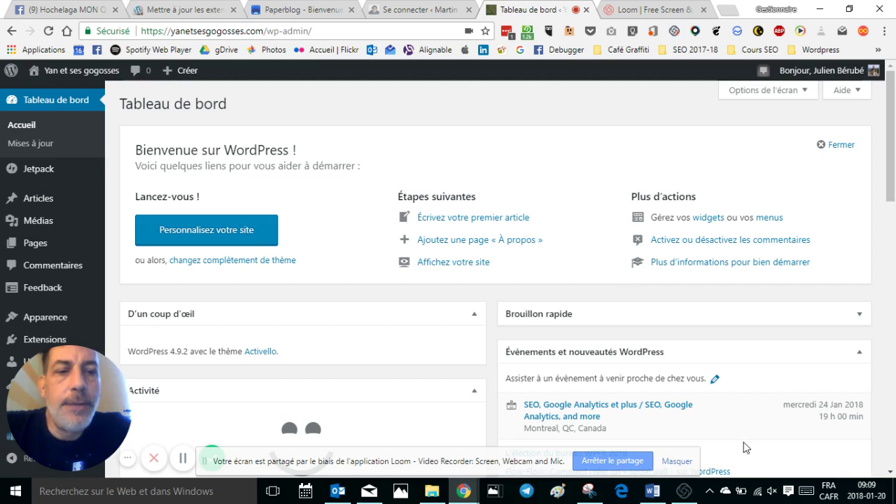
{"action": "left_click", "coordinate": [678, 462]}
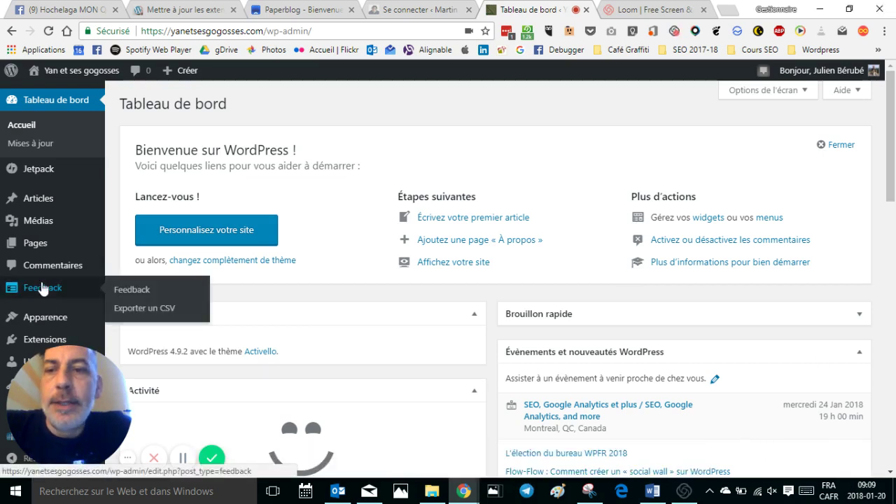
{"action": "mouse_move", "coordinate": [44, 244]}
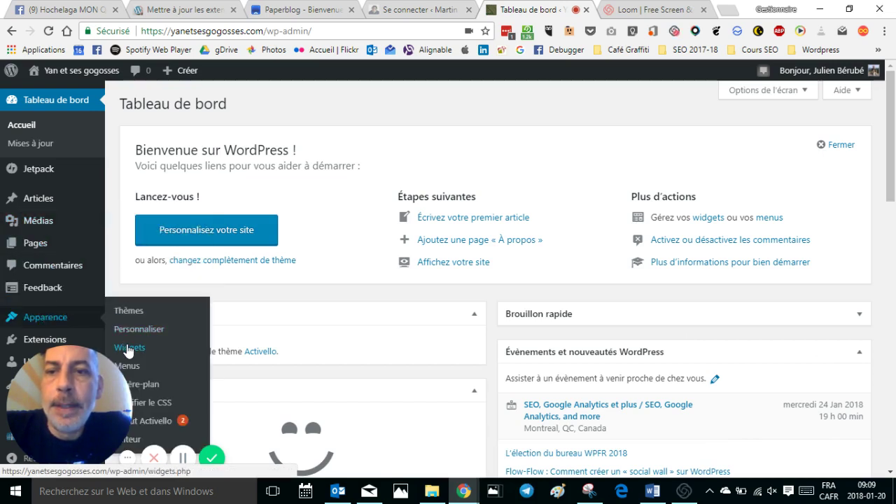
{"action": "left_click", "coordinate": [130, 349]}
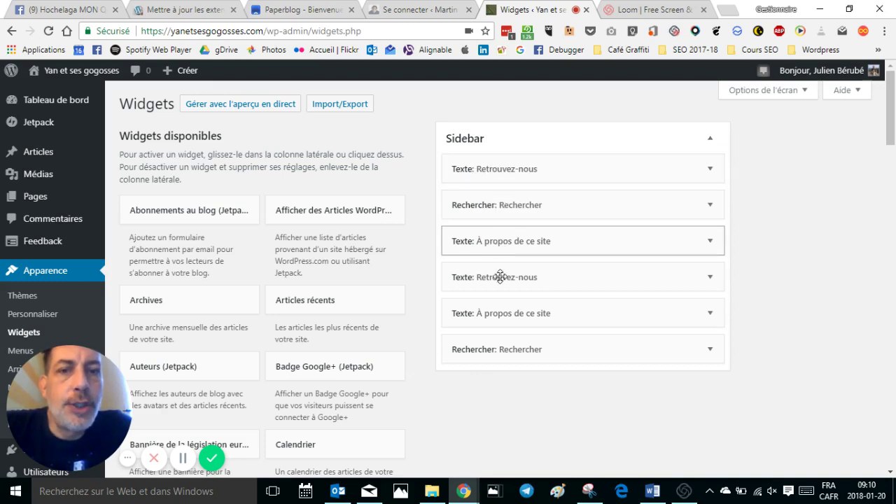
Delete the first "Retrouvez-nous" text widget, containing the Paris address and opening hours, from the Sidebar
{"action": "left_click", "coordinate": [710, 170]}
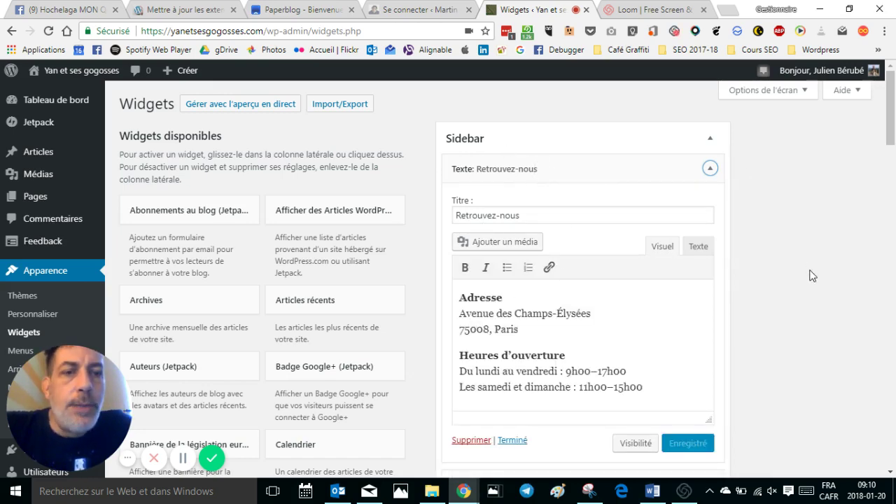
{"action": "scroll", "coordinate": [811, 275], "scroll_direction": "down", "scroll_amount": 1}
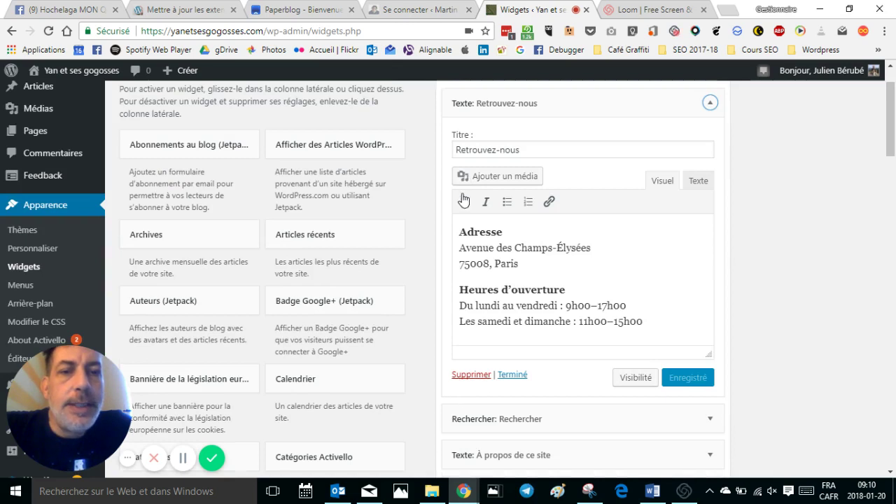
{"action": "left_click", "coordinate": [472, 375]}
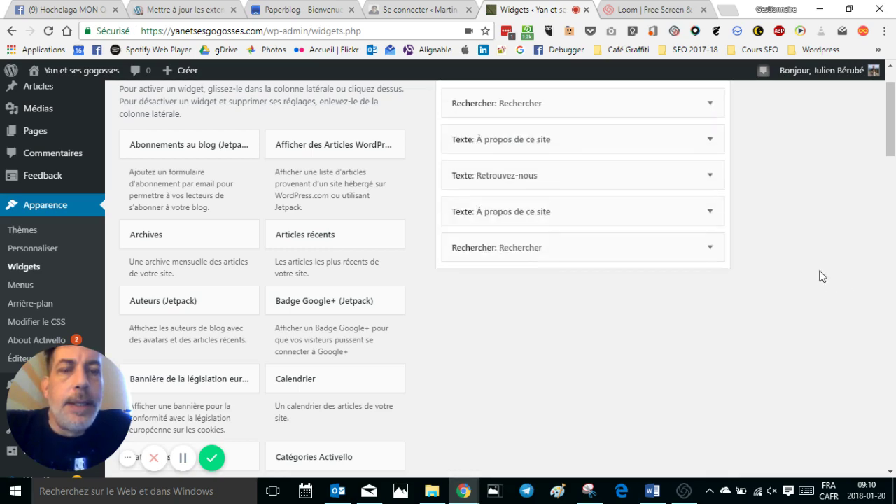
{"action": "scroll", "coordinate": [823, 277], "scroll_direction": "up", "scroll_amount": 1}
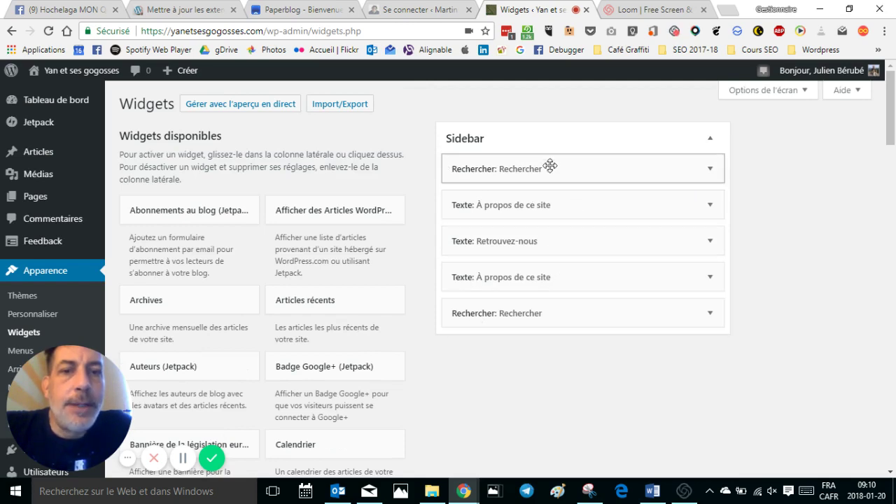
Change the title of the second "À propos de ce site" text widget to "Mieux nous connaître"
{"action": "left_click", "coordinate": [711, 315]}
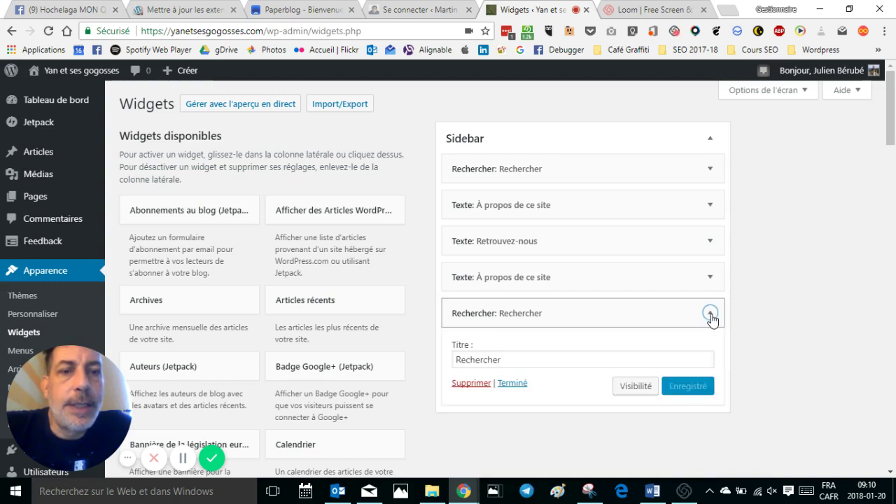
{"action": "left_click", "coordinate": [710, 315]}
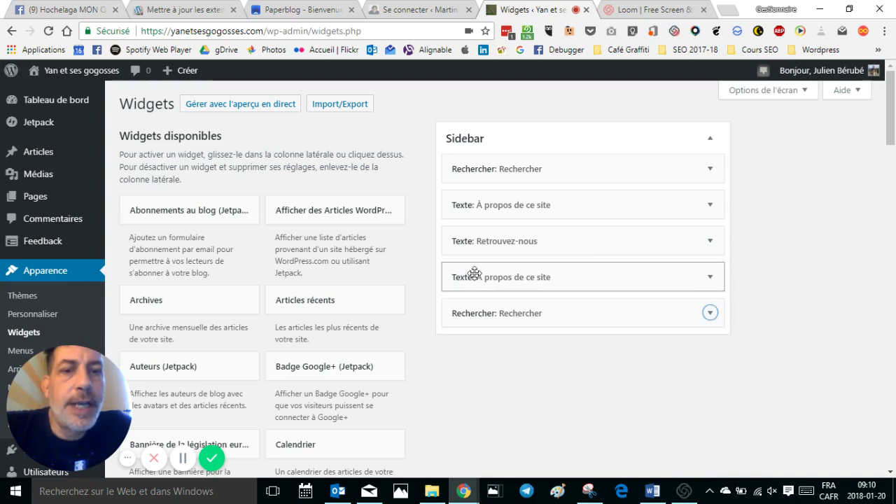
{"action": "left_click", "coordinate": [711, 278]}
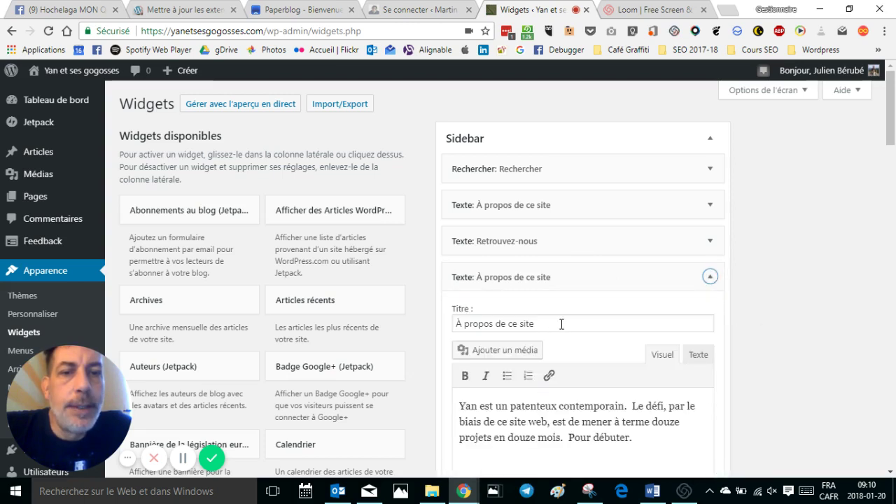
{"action": "left_click", "coordinate": [572, 326]}
{"action": "triple_click", "coordinate": [573, 325]}
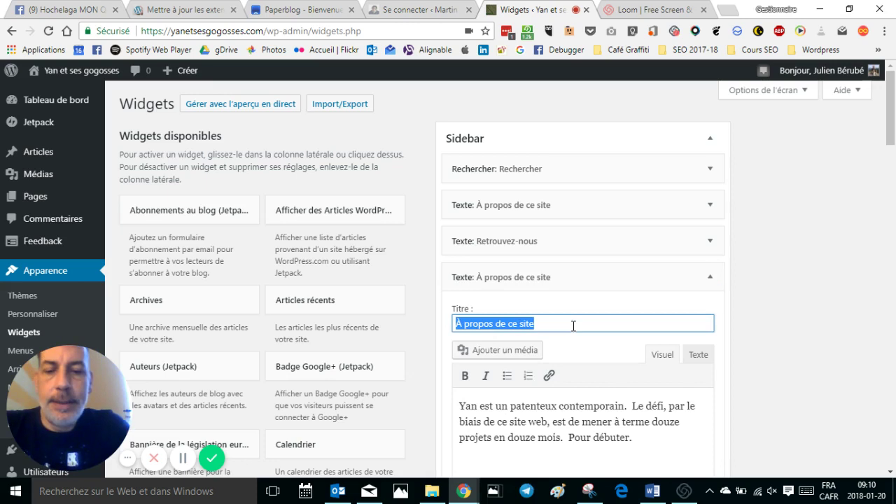
{"action": "type", "text": "Mieux nous connaître"}
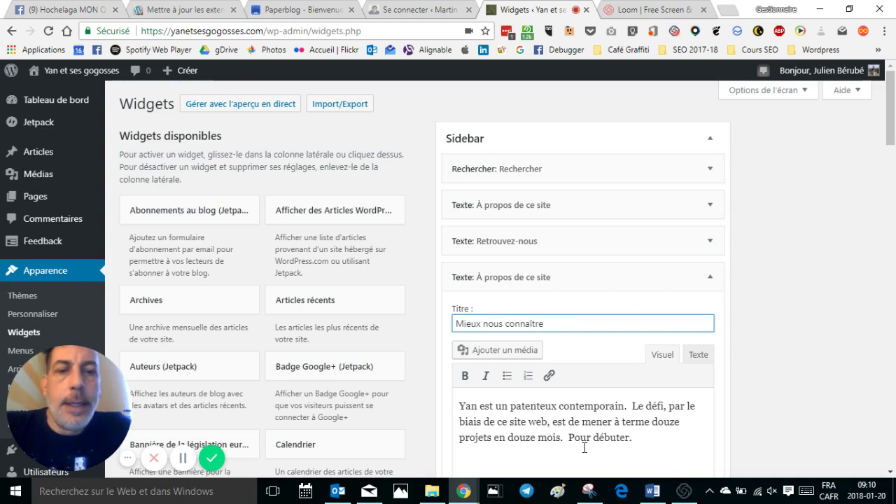
Try to link the word "patenteux" in the widget's description, and collapse the widget
{"action": "left_click_drag", "start_coordinate": [548, 421], "coordinate": [473, 424]}
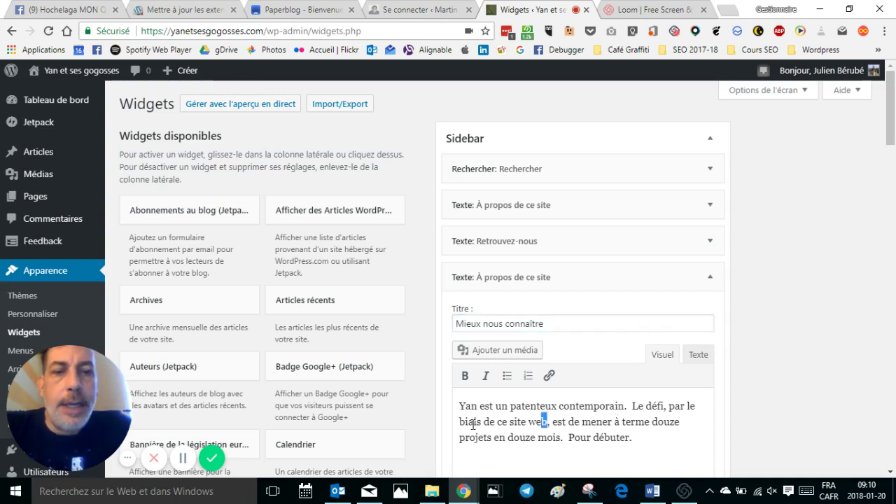
{"action": "double_click", "coordinate": [521, 412]}
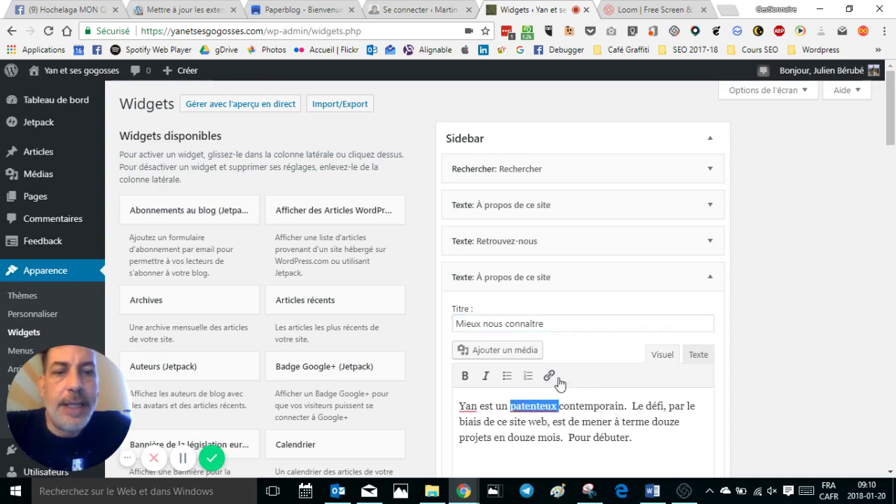
{"action": "left_click", "coordinate": [565, 390]}
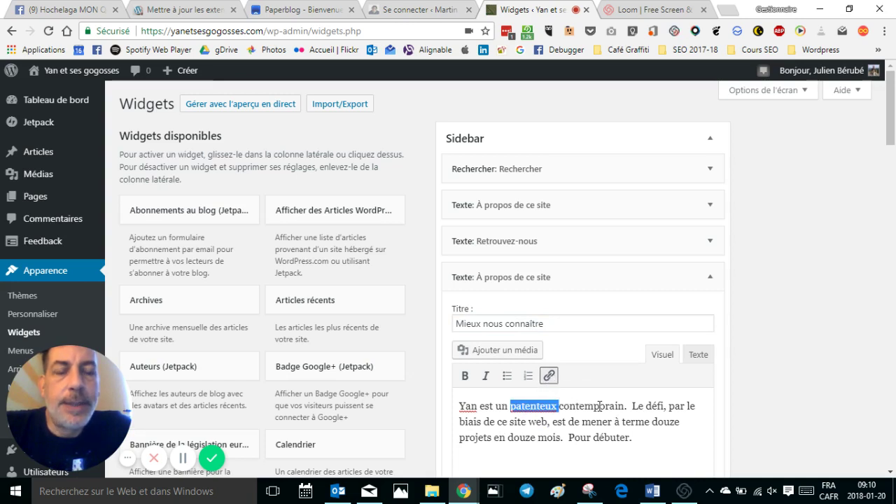
{"action": "key", "text": "Escape"}
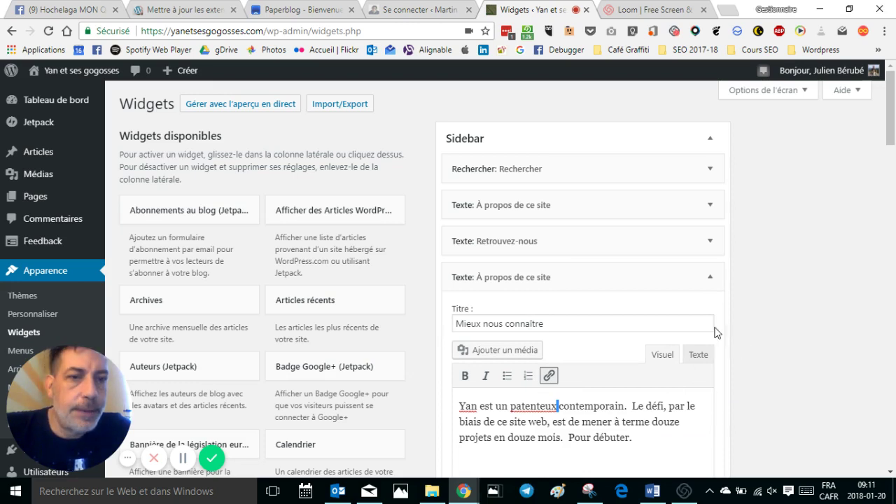
{"action": "left_click", "coordinate": [711, 283]}
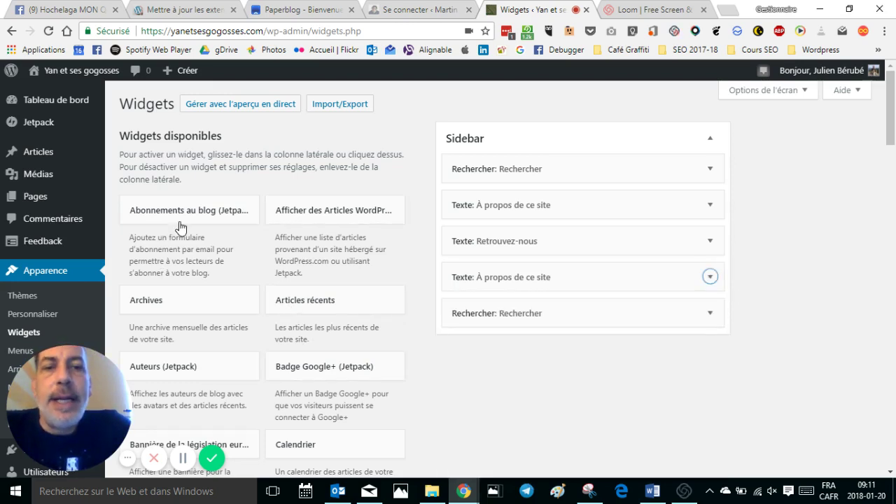
Add the Abonnements au blog (Jetpack) widget to the Sidebar
{"action": "scroll", "coordinate": [248, 280], "scroll_direction": "down", "scroll_amount": 1}
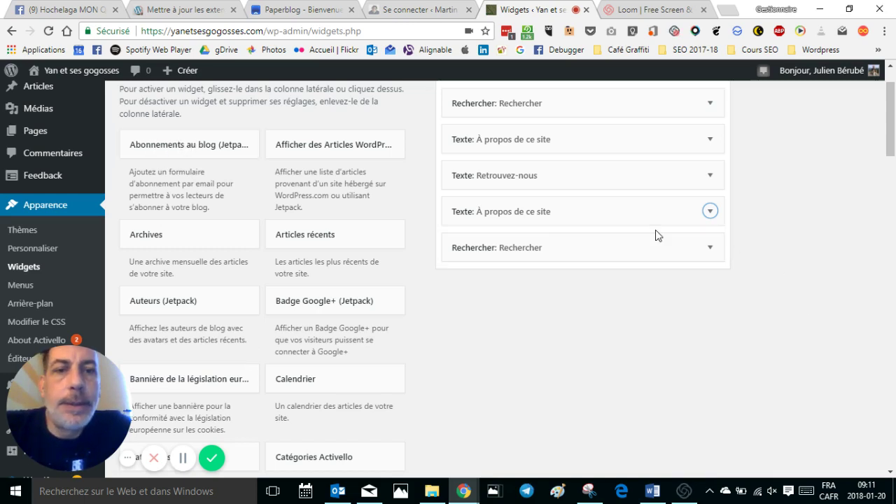
{"action": "left_click", "coordinate": [206, 151]}
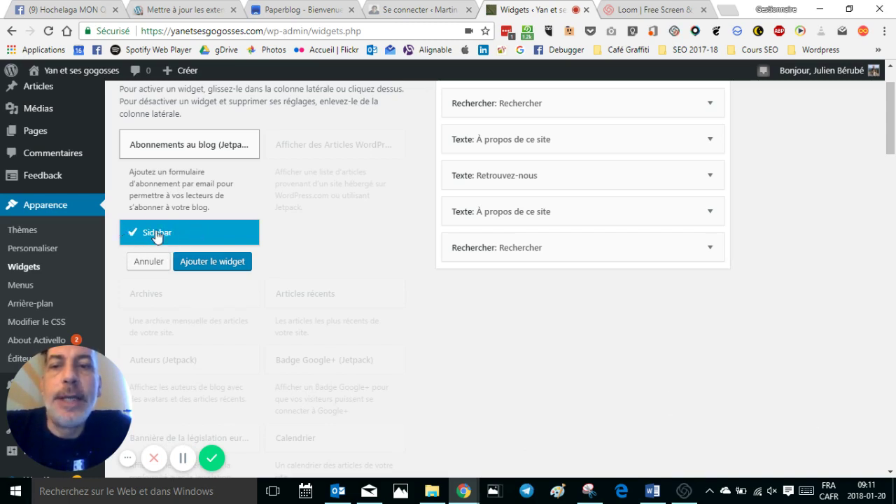
{"action": "left_click", "coordinate": [217, 261]}
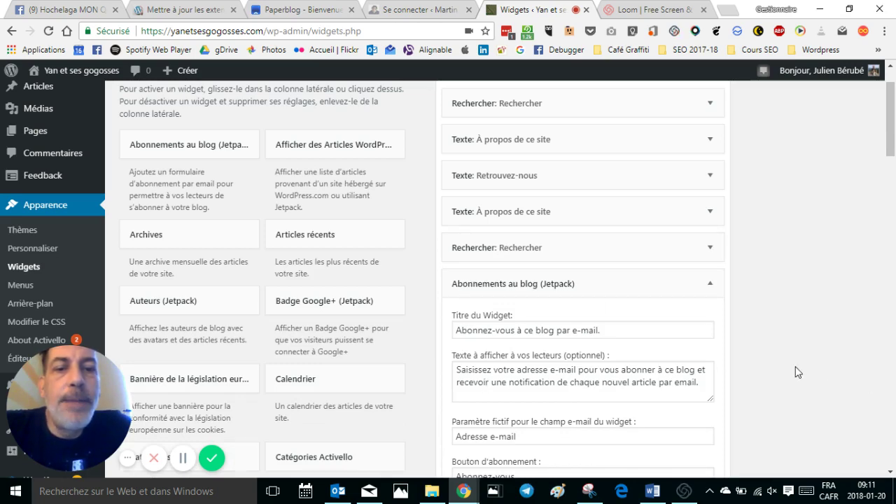
Review the blog subscription widget's settings and move it directly below the first Rechercher widget
{"action": "scroll", "coordinate": [795, 371], "scroll_direction": "down", "scroll_amount": 2}
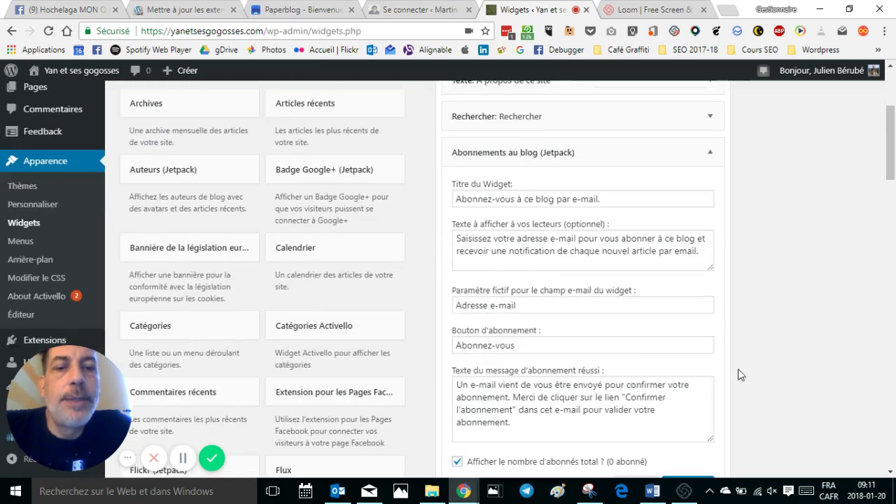
{"action": "scroll", "coordinate": [760, 378], "scroll_direction": "down", "scroll_amount": 1}
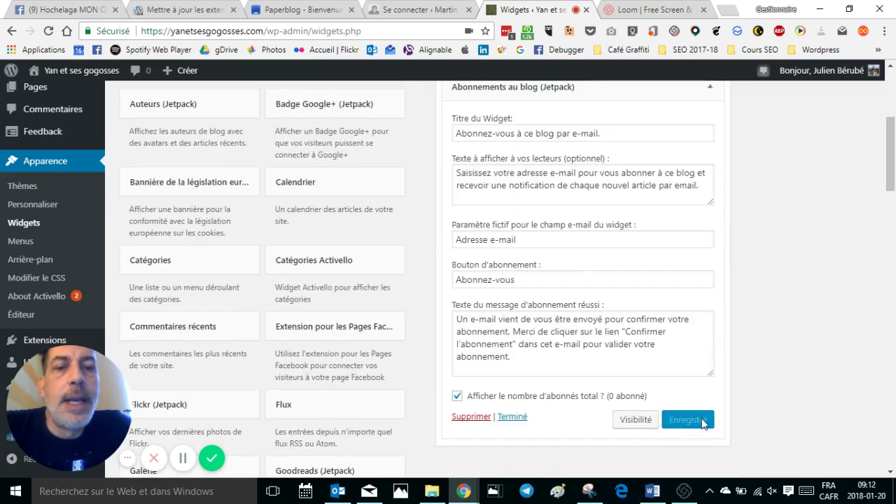
{"action": "scroll", "coordinate": [782, 336], "scroll_direction": "up", "scroll_amount": 3}
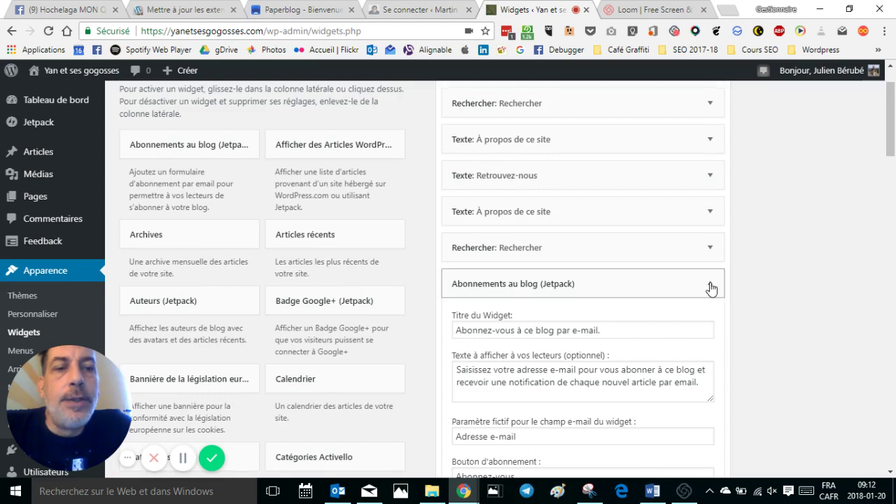
{"action": "left_click", "coordinate": [711, 288]}
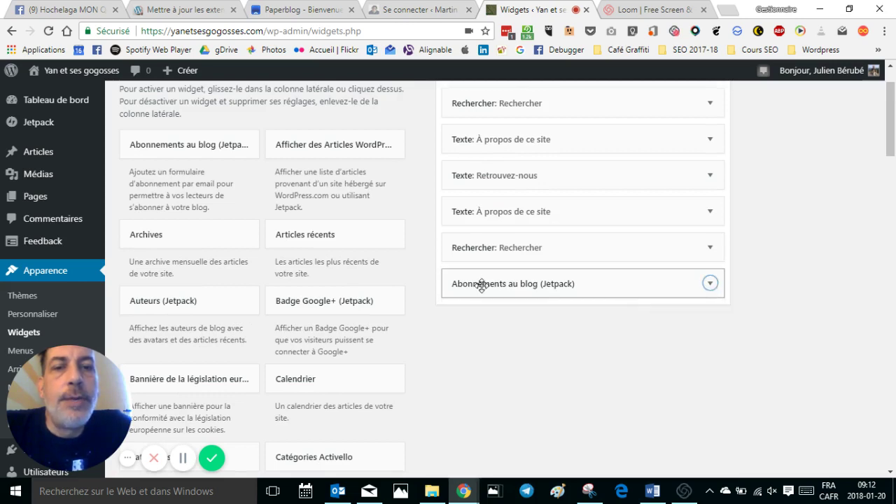
{"action": "left_click_drag", "start_coordinate": [476, 261], "coordinate": [483, 135]}
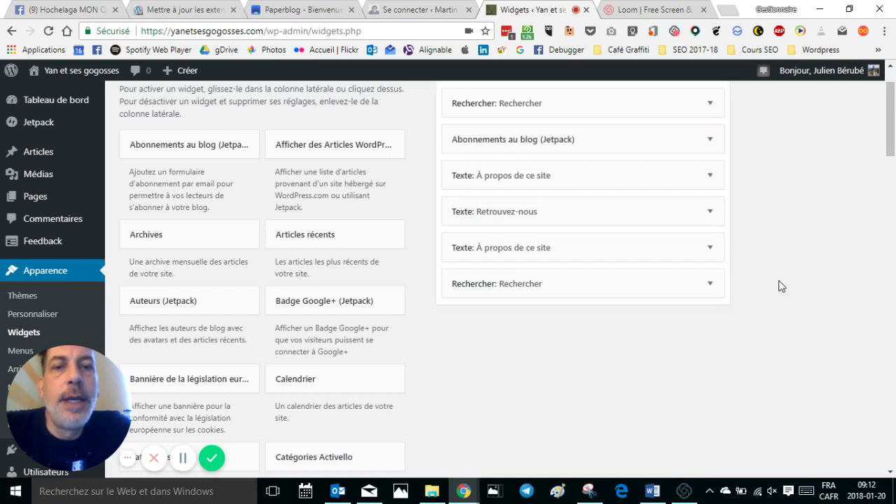
Delete the duplicate Rechercher widget at the end of the Sidebar
{"action": "left_click", "coordinate": [711, 284]}
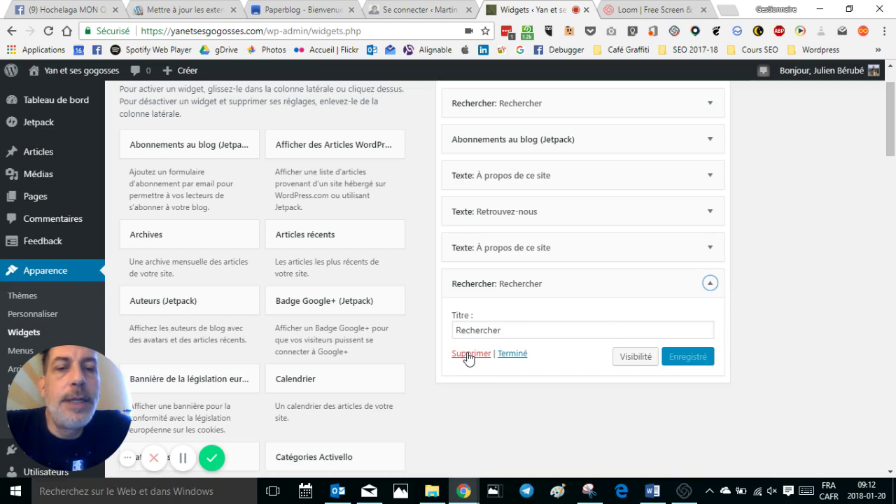
{"action": "left_click", "coordinate": [468, 355]}
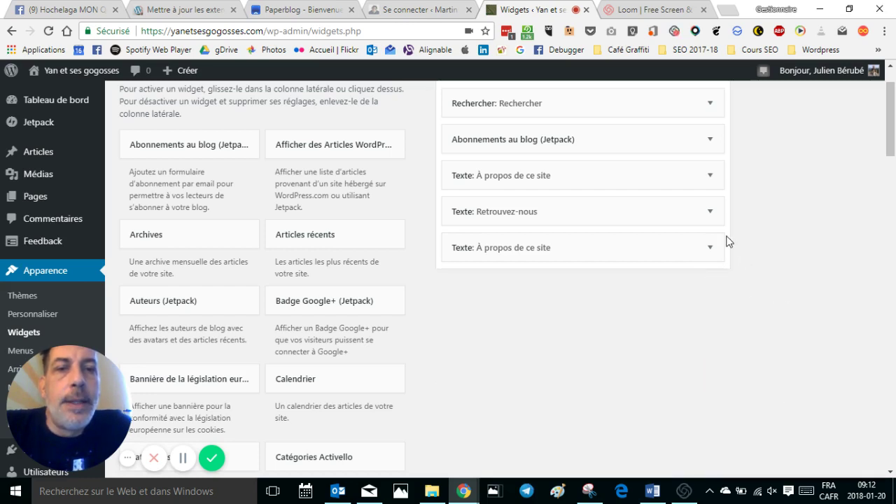
Delete the "Retrouvez-nous" text widget with the contact details from the Sidebar
{"action": "scroll", "coordinate": [721, 238], "scroll_direction": "up", "scroll_amount": 2}
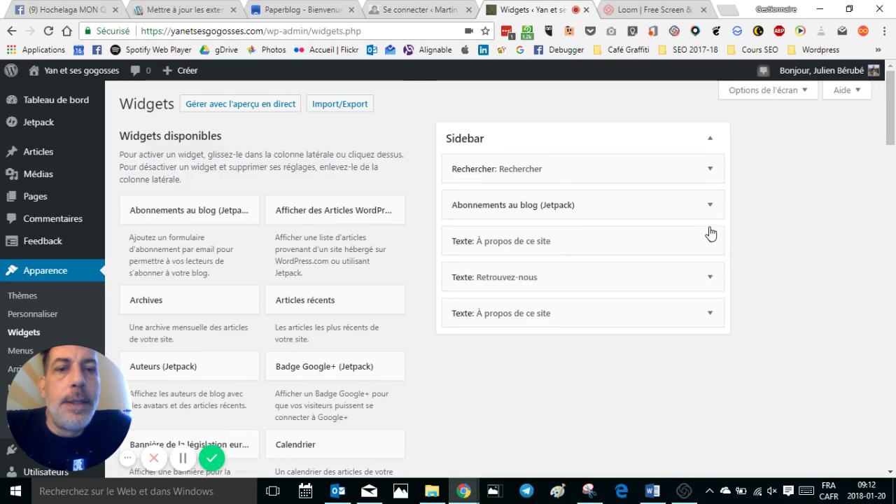
{"action": "left_click", "coordinate": [710, 279]}
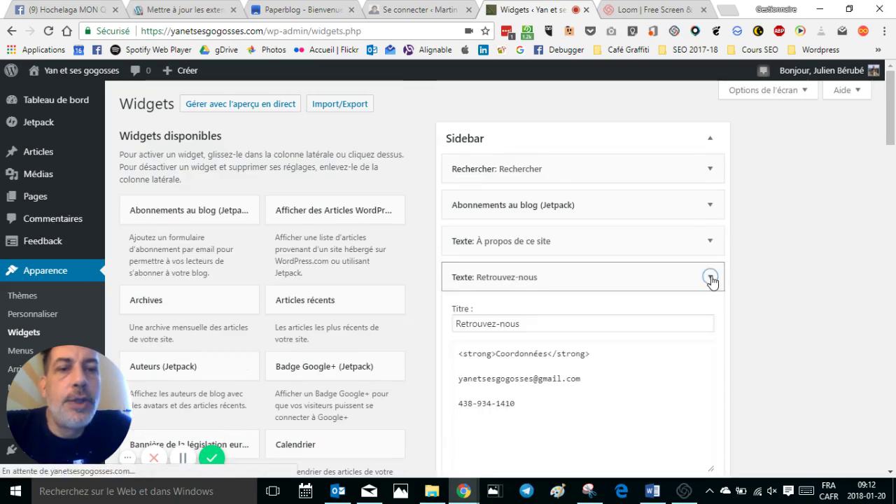
{"action": "scroll", "coordinate": [802, 388], "scroll_direction": "down", "scroll_amount": 3}
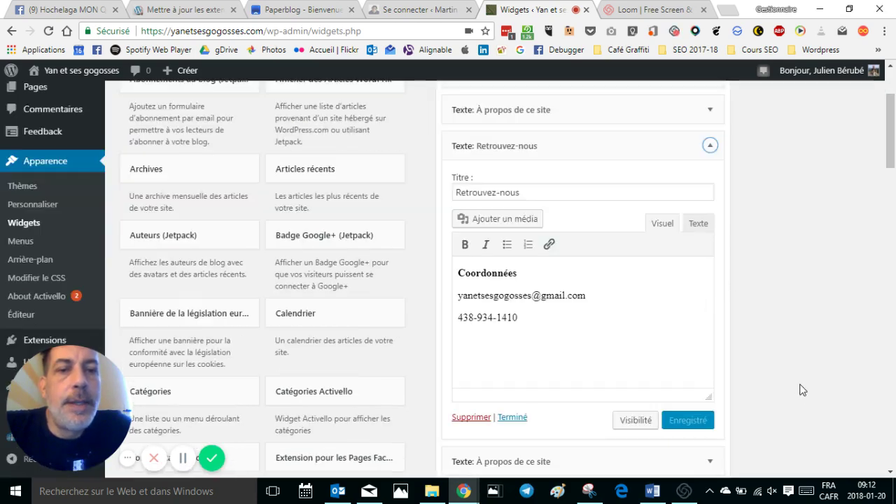
{"action": "left_click", "coordinate": [471, 419]}
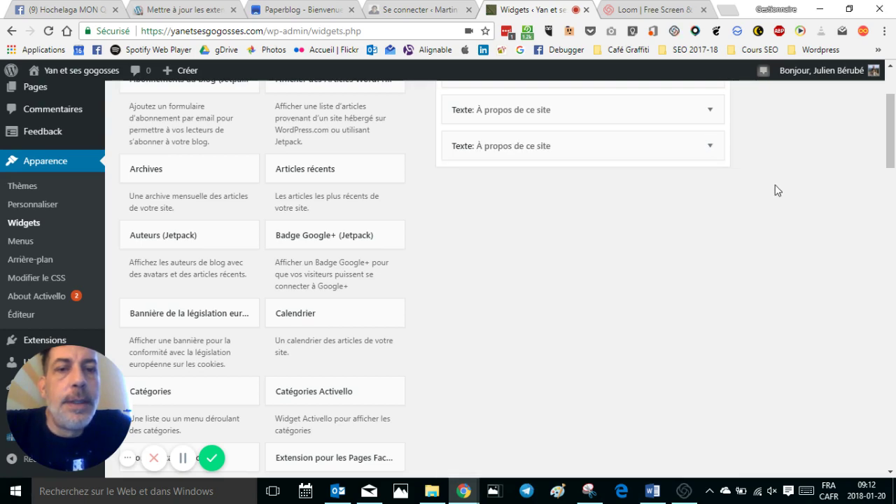
Delete the last "À propos de ce site" text widget in the Sidebar, the one whose title field reads "Mieux nous connaître"
{"action": "scroll", "coordinate": [777, 242], "scroll_direction": "up", "scroll_amount": 3}
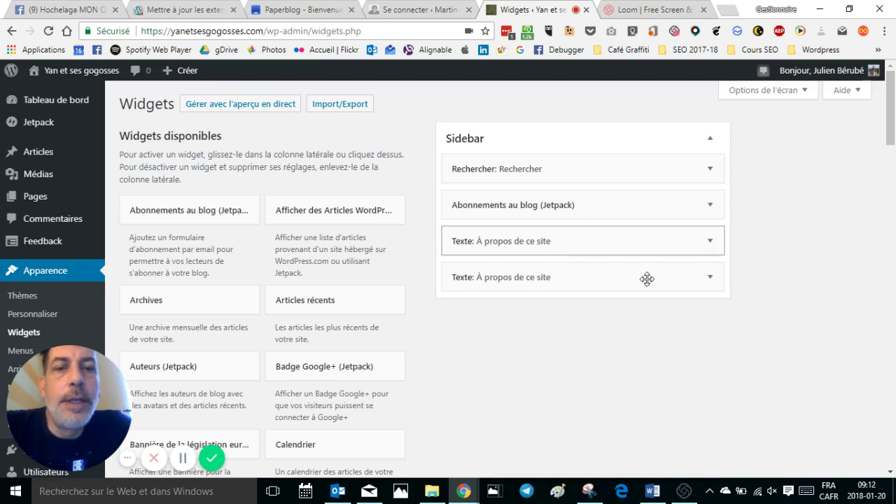
{"action": "left_click", "coordinate": [710, 277]}
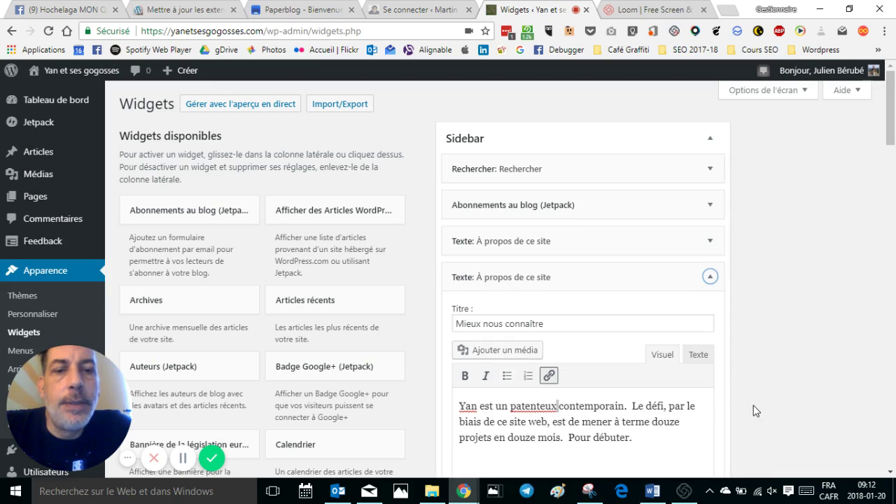
{"action": "scroll", "coordinate": [752, 409], "scroll_direction": "down", "scroll_amount": 1}
{"action": "scroll", "coordinate": [753, 405], "scroll_direction": "down", "scroll_amount": 2}
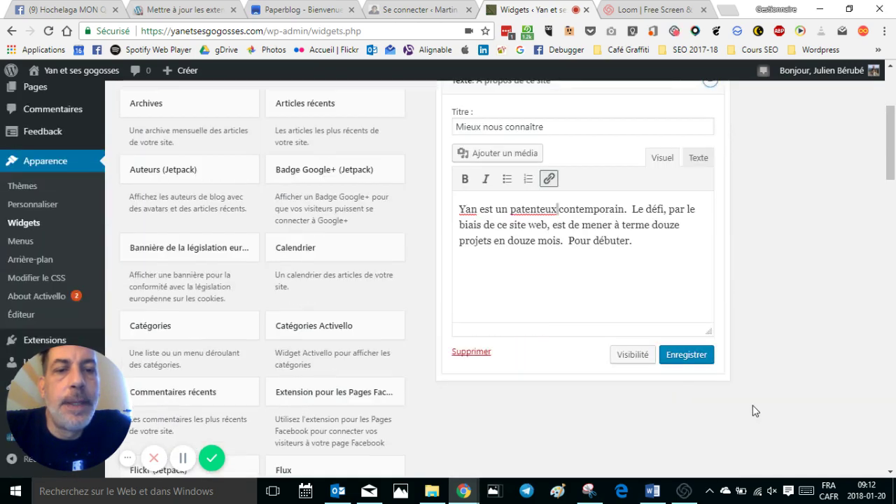
{"action": "left_click", "coordinate": [469, 351]}
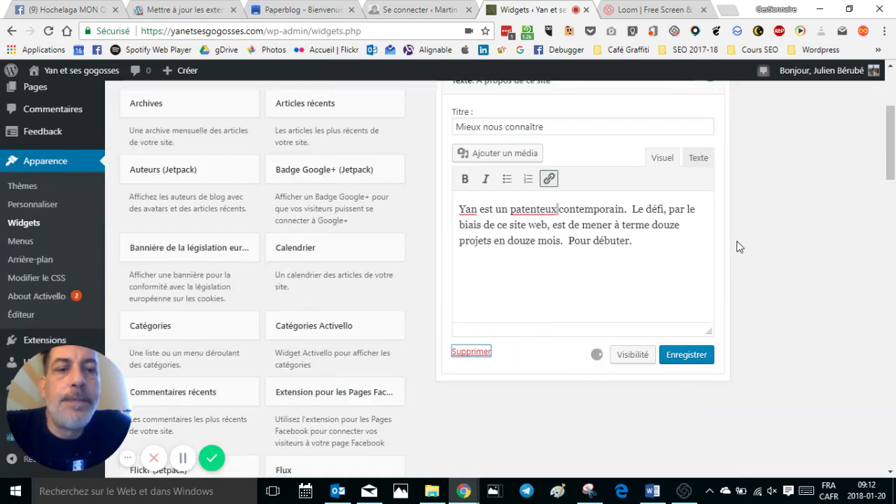
Leave the widget administration and open the public home page of "Yan et ses gogosses"
{"action": "scroll", "coordinate": [741, 292], "scroll_direction": "up", "scroll_amount": 3}
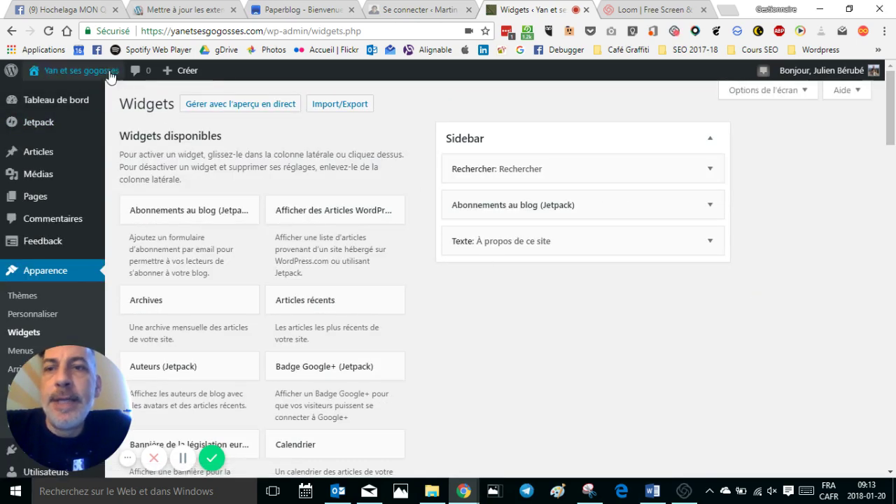
{"action": "mouse_move", "coordinate": [109, 74]}
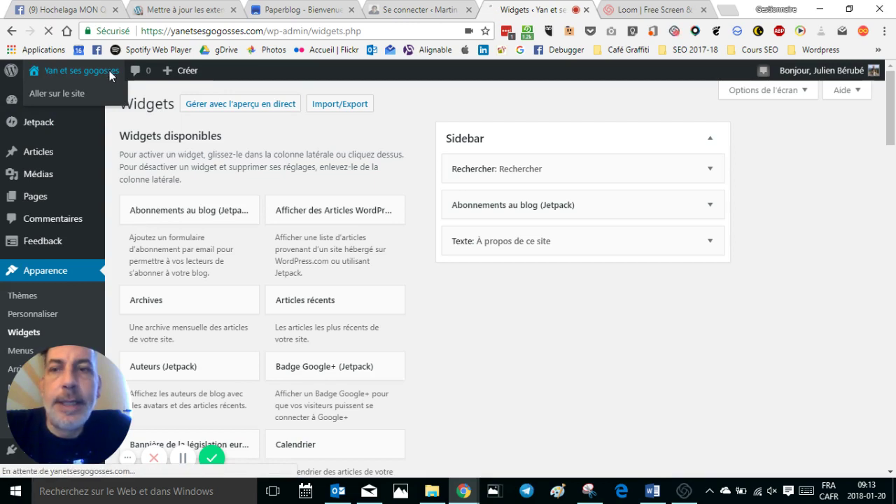
{"action": "left_click", "coordinate": [69, 74]}
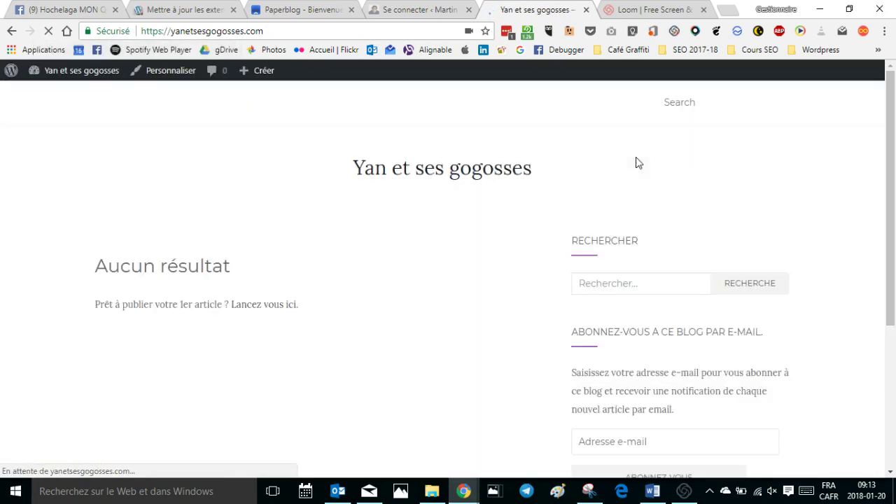
Examine the home page's sidebar, from the search and email subscription widgets down to the "À propos de ce site" text and the footer
{"action": "scroll", "coordinate": [811, 250], "scroll_direction": "down", "scroll_amount": 3}
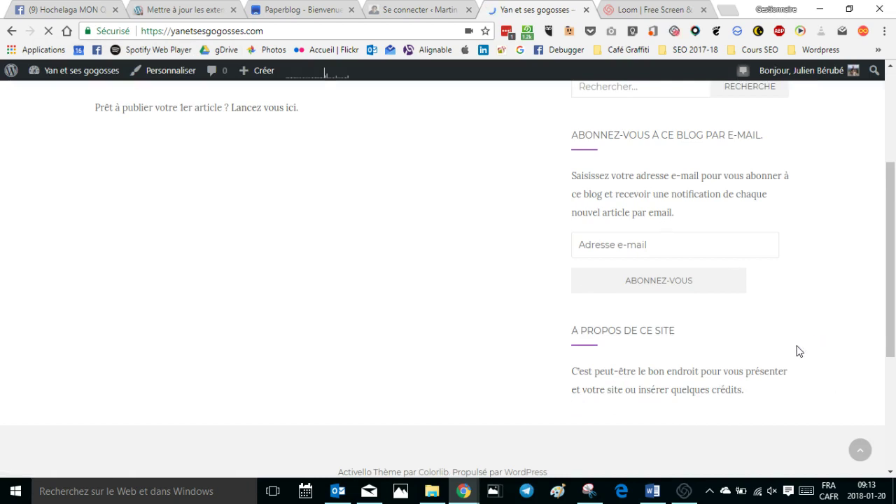
{"action": "scroll", "coordinate": [820, 260], "scroll_direction": "up", "scroll_amount": 3}
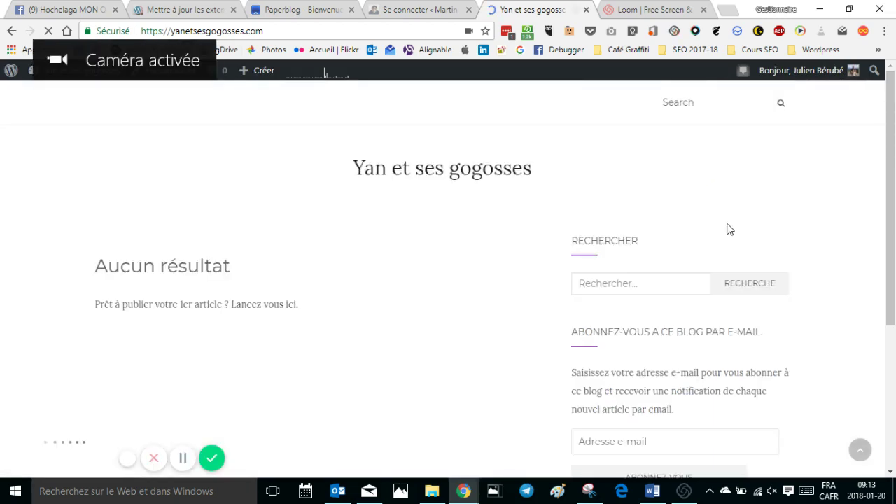
{"action": "scroll", "coordinate": [773, 331], "scroll_direction": "down", "scroll_amount": 3}
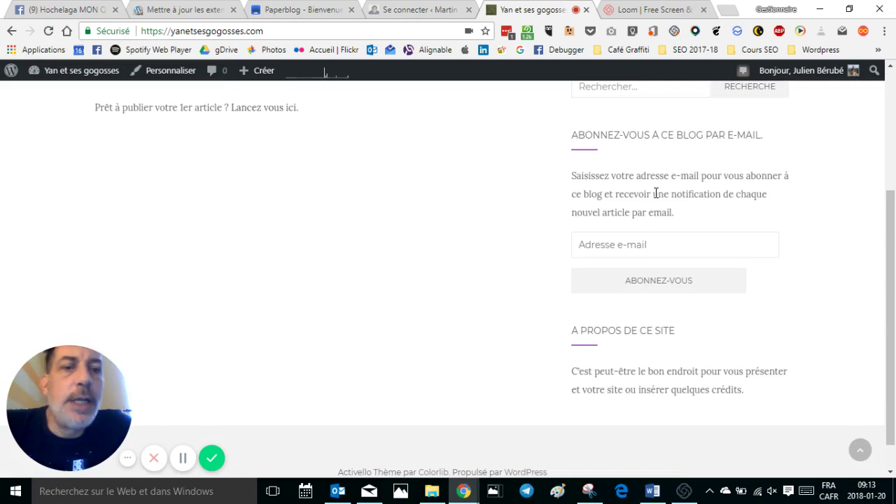
{"action": "scroll", "coordinate": [694, 377], "scroll_direction": "up", "scroll_amount": 3}
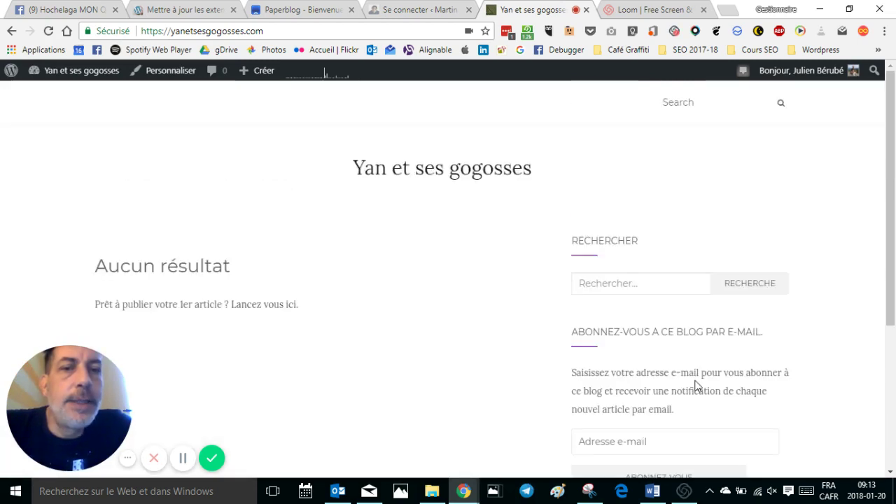
{"action": "scroll", "coordinate": [688, 361], "scroll_direction": "down", "scroll_amount": 4}
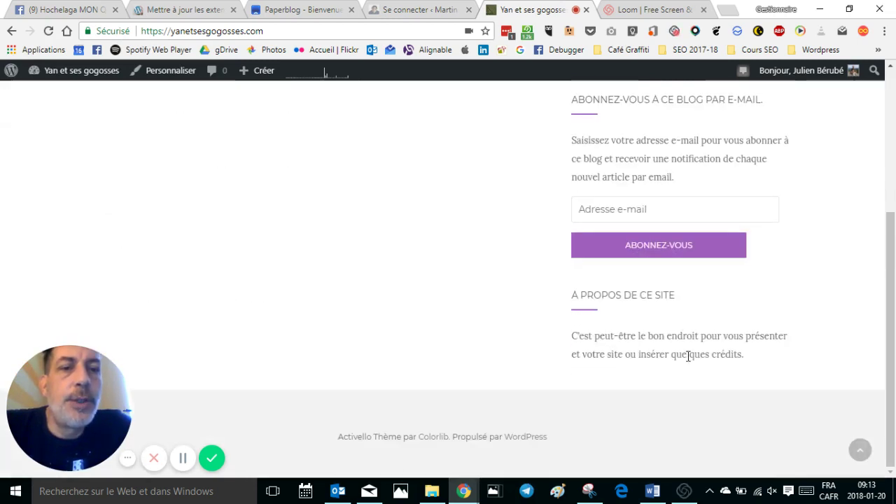
{"action": "scroll", "coordinate": [688, 356], "scroll_direction": "up", "scroll_amount": 4}
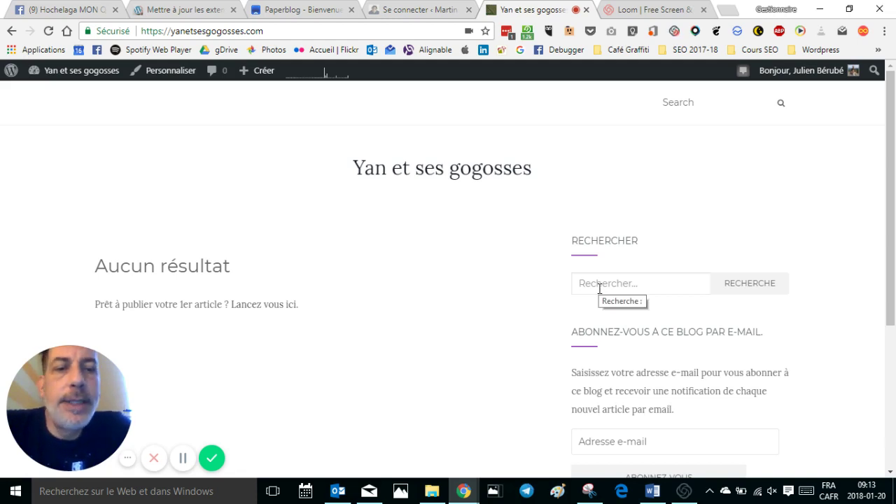
{"action": "scroll", "coordinate": [800, 238], "scroll_direction": "down", "scroll_amount": 2}
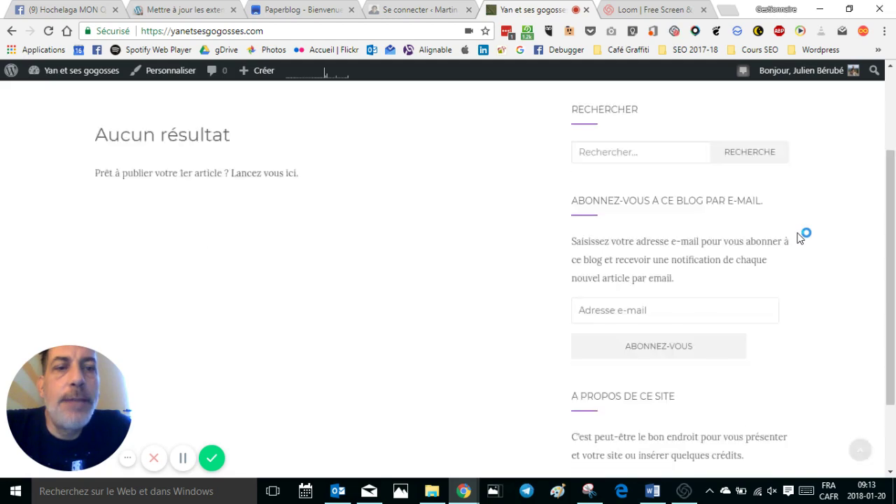
{"action": "scroll", "coordinate": [801, 238], "scroll_direction": "down", "scroll_amount": 2}
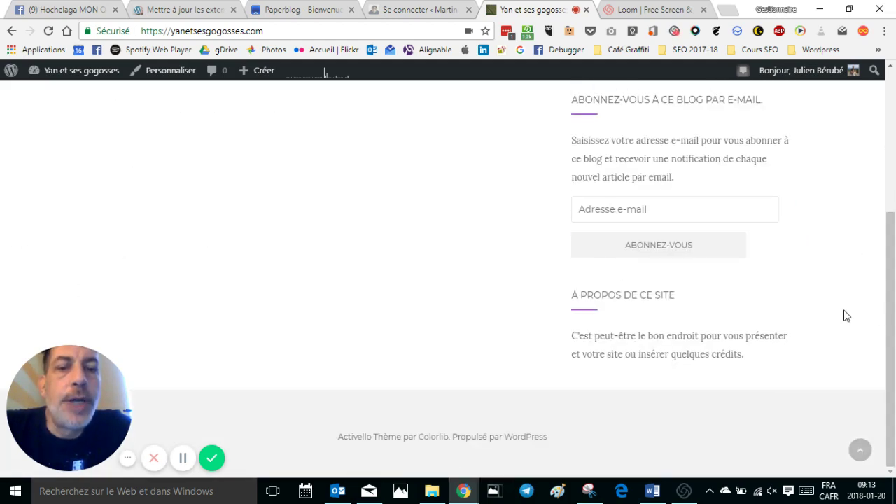
{"action": "scroll", "coordinate": [867, 286], "scroll_direction": "up", "scroll_amount": 3}
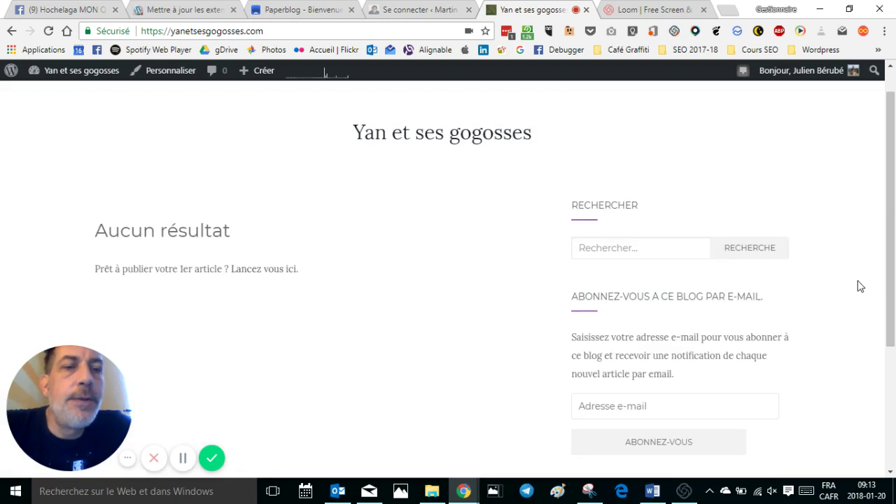
{"action": "scroll", "coordinate": [860, 287], "scroll_direction": "up", "scroll_amount": 1}
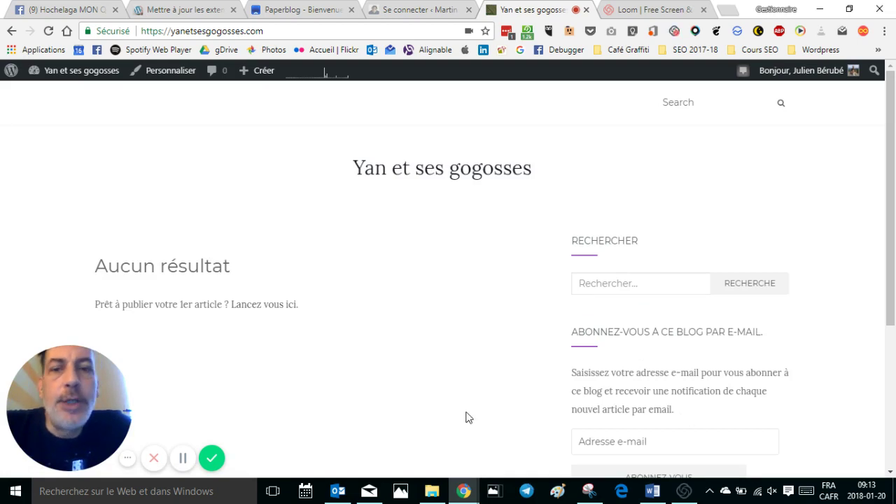
{"action": "scroll", "coordinate": [472, 365], "scroll_direction": "down", "scroll_amount": 1}
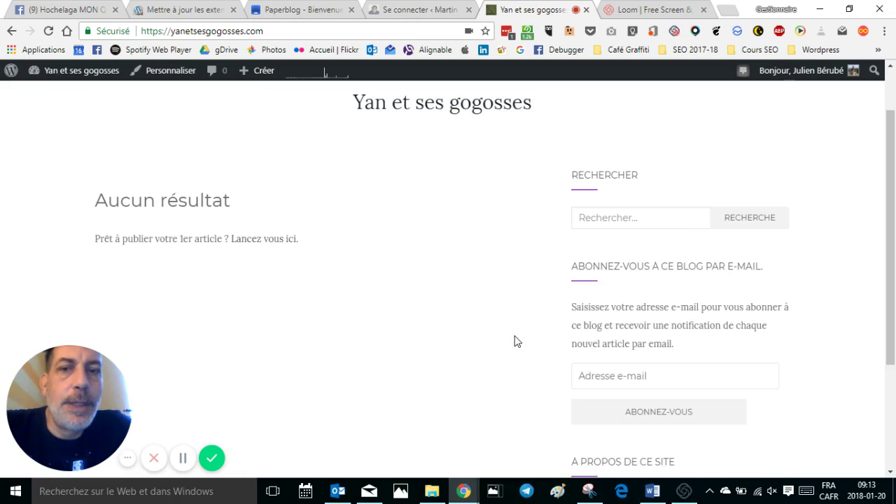
{"action": "scroll", "coordinate": [515, 341], "scroll_direction": "down", "scroll_amount": 3}
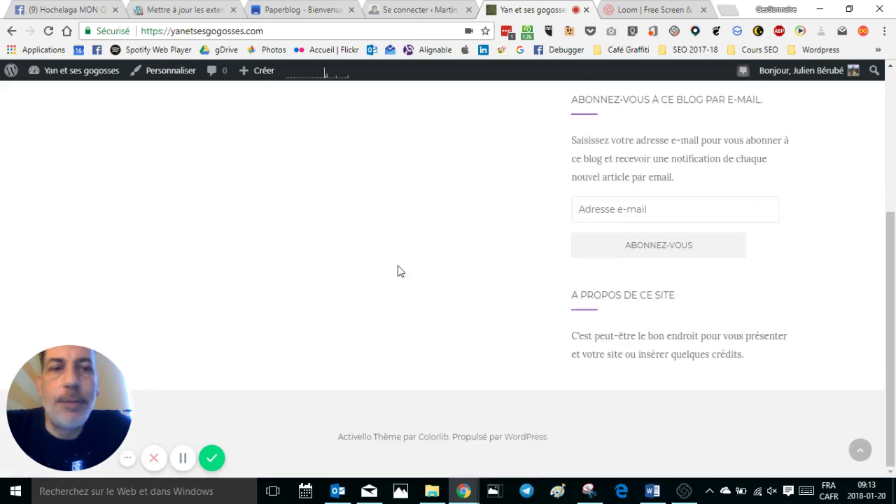
{"action": "scroll", "coordinate": [474, 282], "scroll_direction": "up", "scroll_amount": 4}
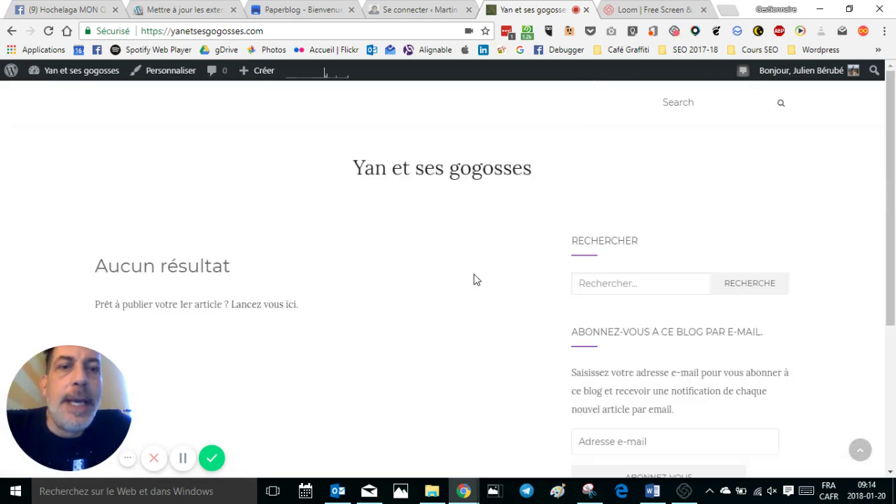